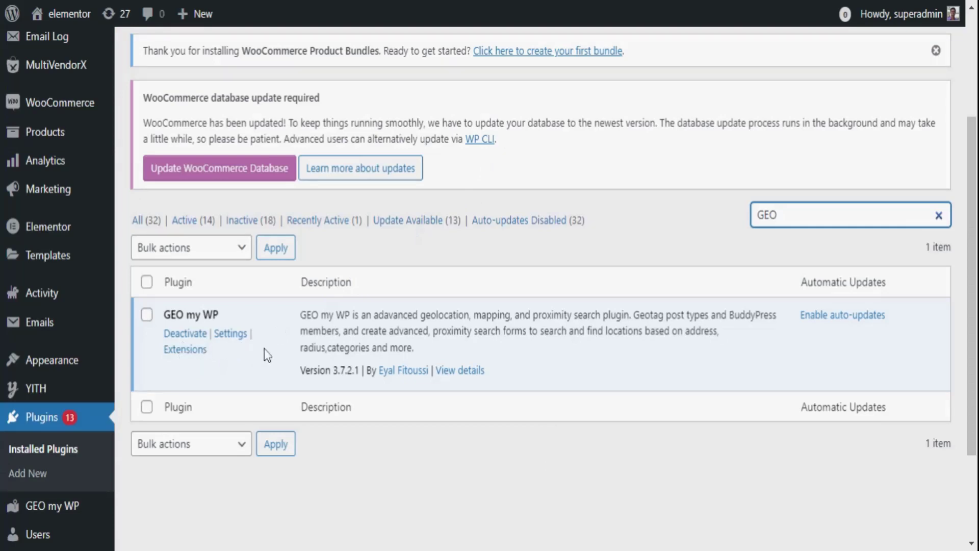
# - Switch on the GEOmyWP card in the MultiVendorX Modules list
pyautogui.scroll(1, 266, 347)
pyautogui.scroll(3, 270, 336)
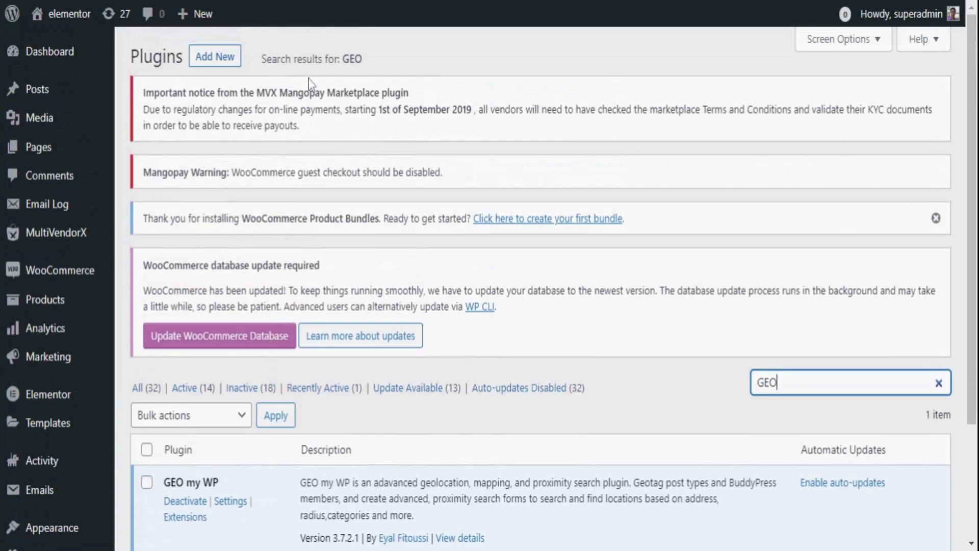
pyautogui.moveTo(56, 232)
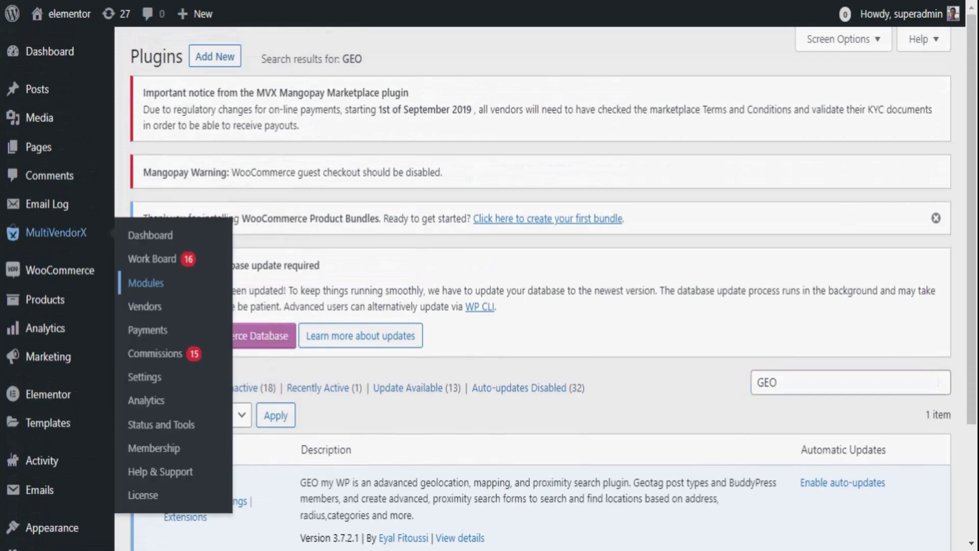
pyautogui.click(153, 284)
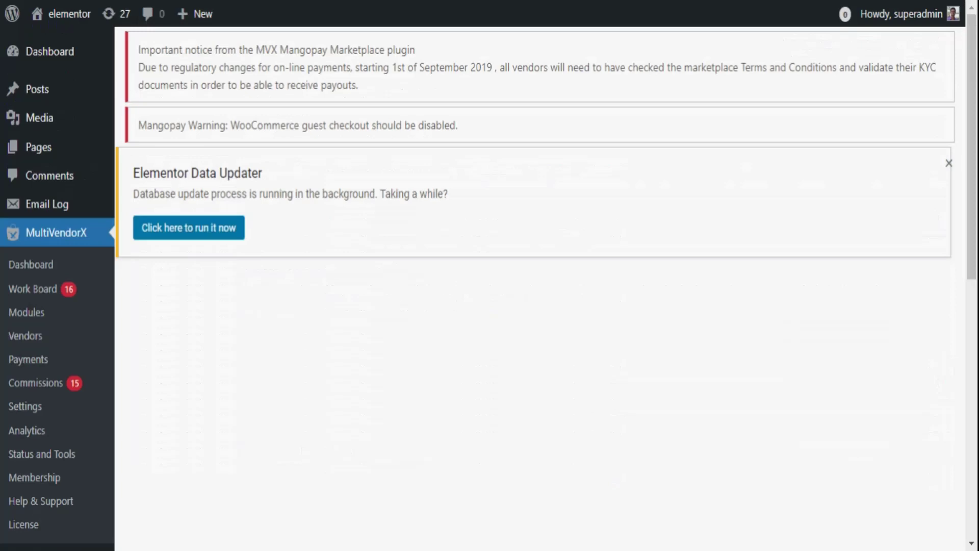
pyautogui.scroll(-15, 429, 459)
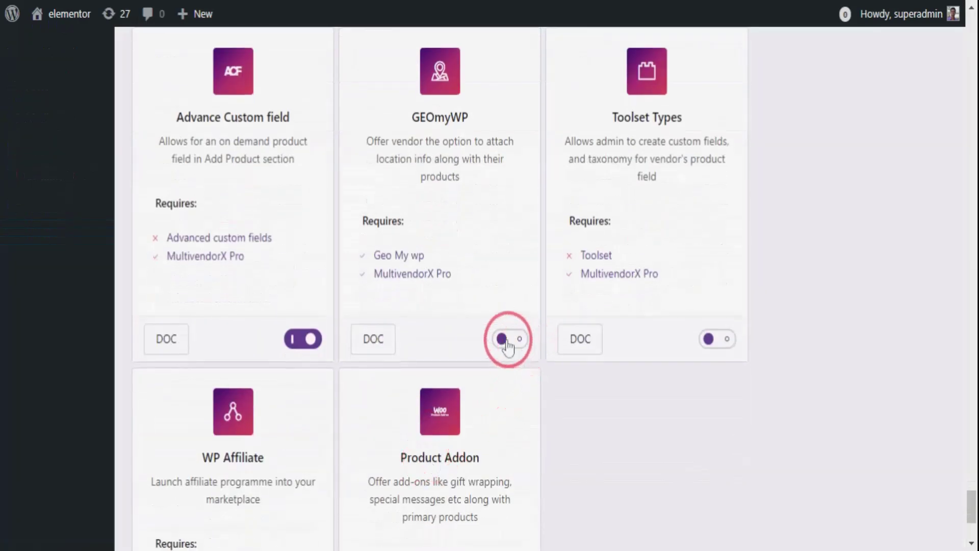
pyautogui.click(505, 340)
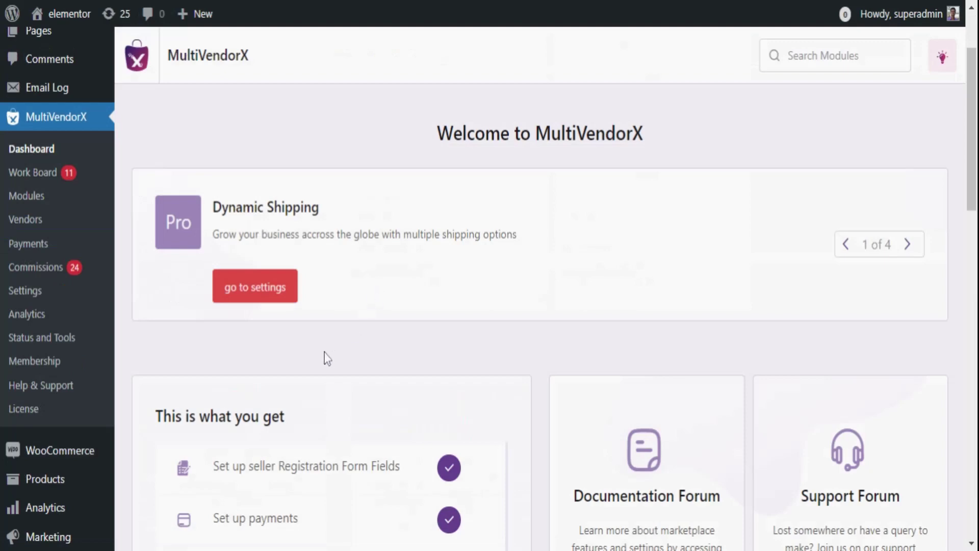
# - Check GEO my WP's Maps & Geocoders settings for Google Maps and its two API keys
pyautogui.scroll(-8, 122, 412)
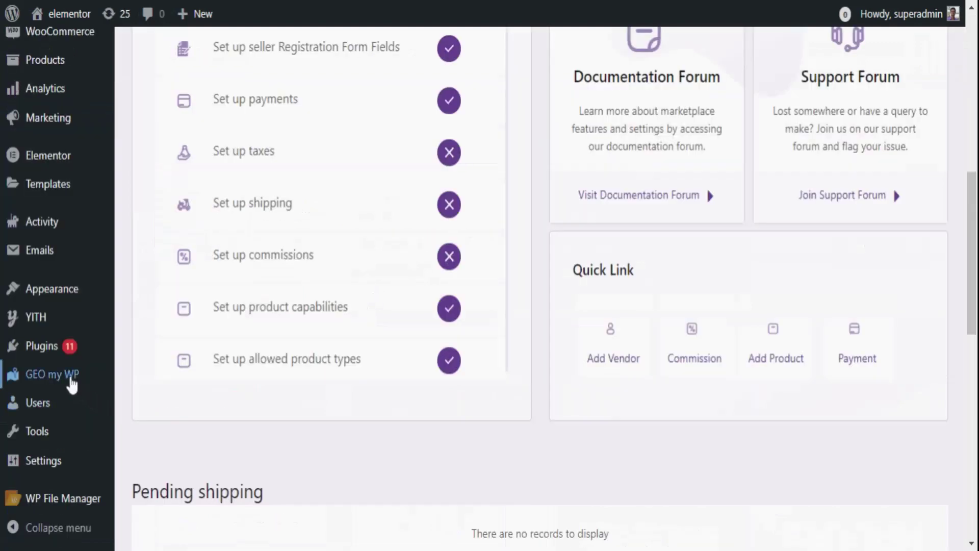
pyautogui.moveTo(67, 380)
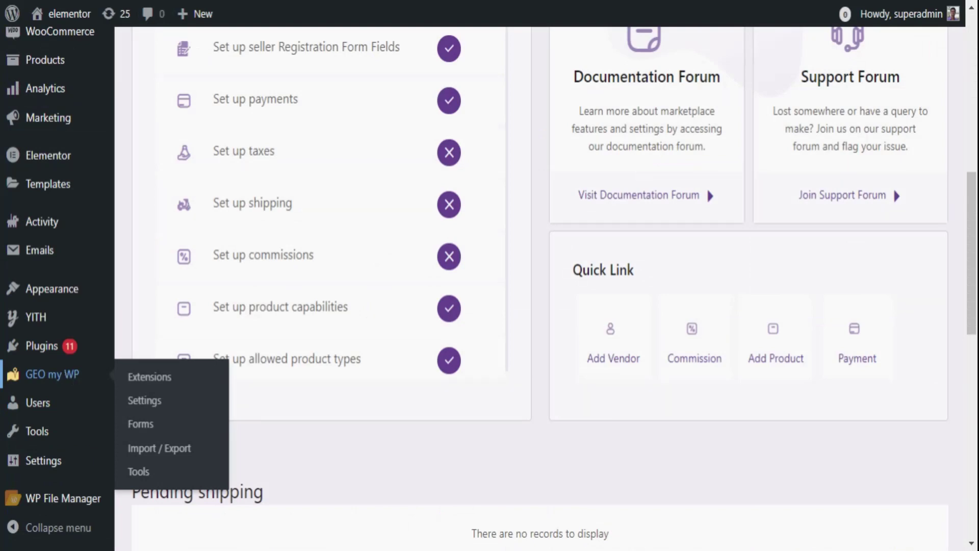
pyautogui.click(133, 403)
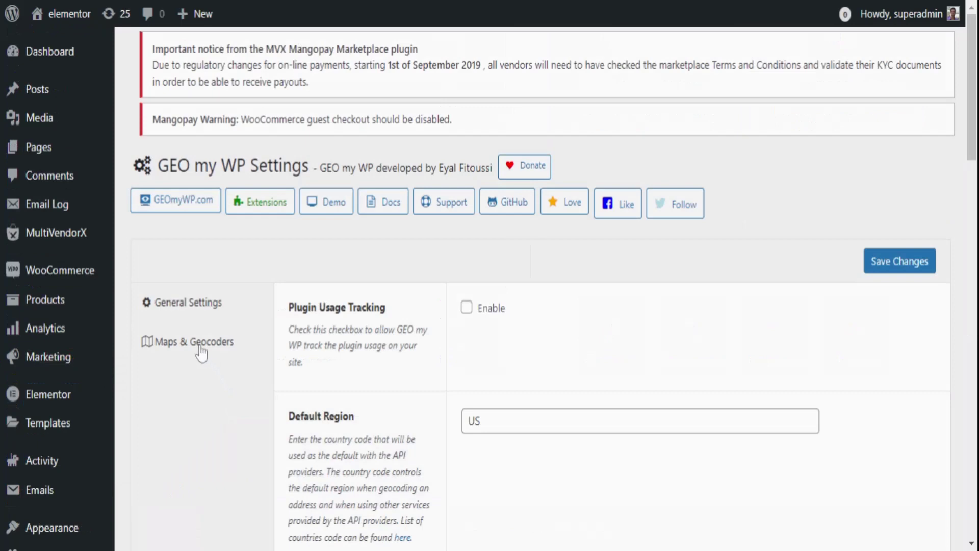
pyautogui.click(200, 351)
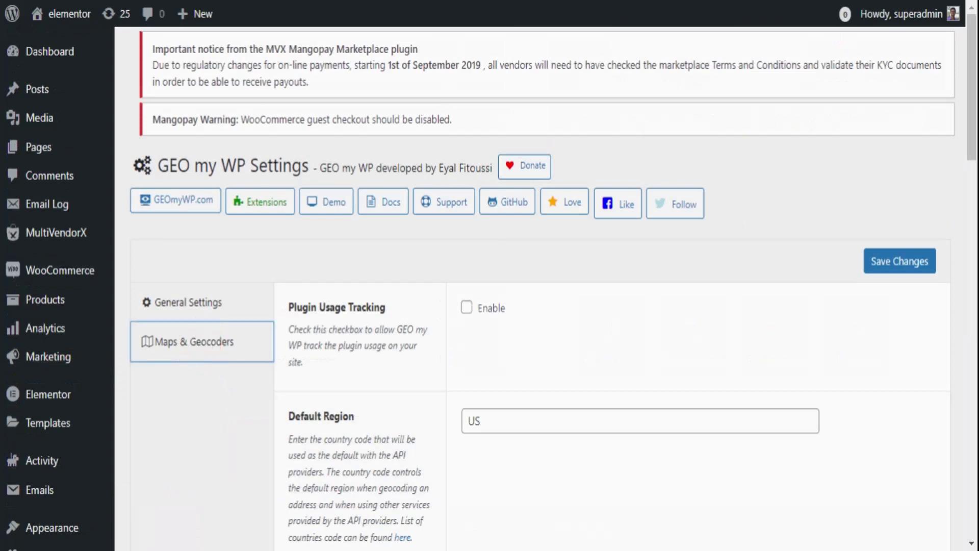
pyautogui.scroll(-3, 474, 410)
pyautogui.scroll(-5, 473, 411)
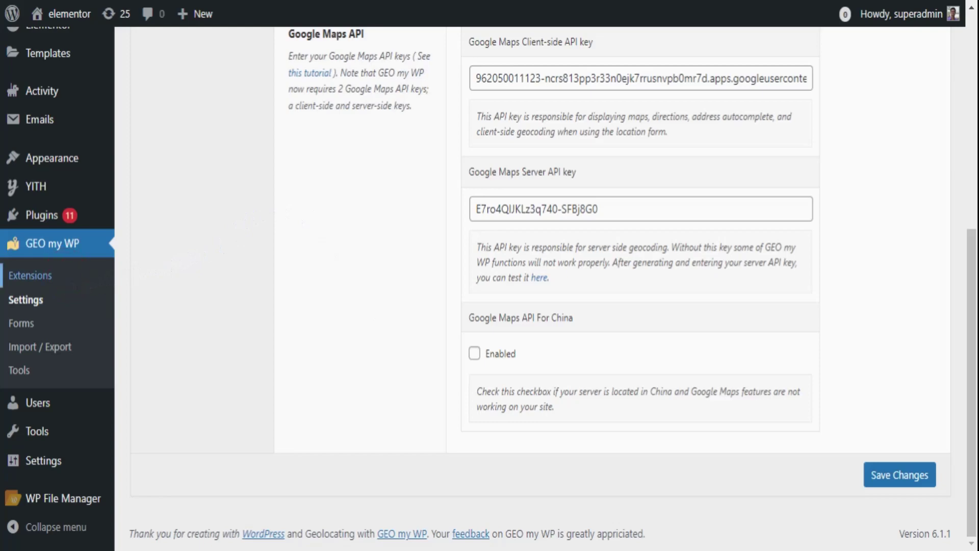
# - Activate the Posts Locator extension and add Global Styles to its geotagged post types
pyautogui.scroll(-3, 357, 310)
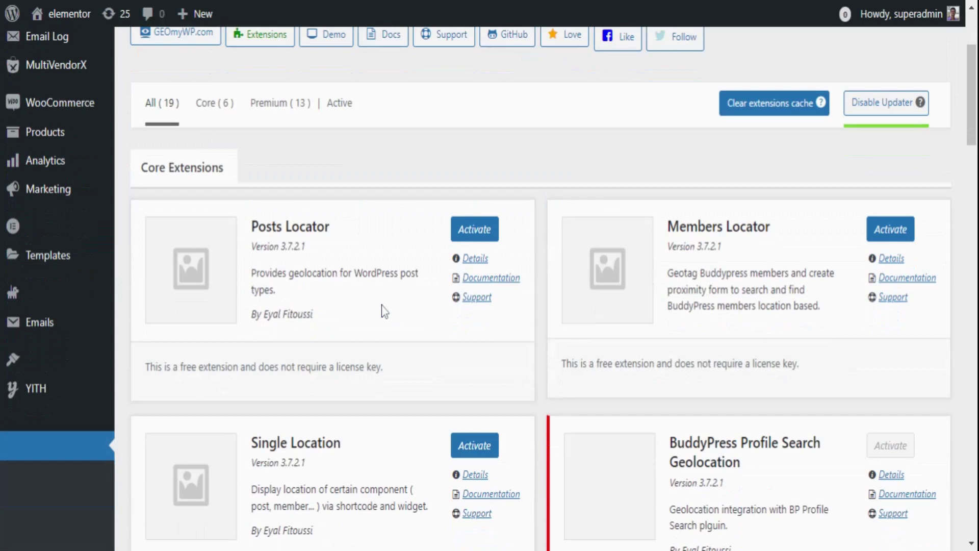
pyautogui.click(476, 232)
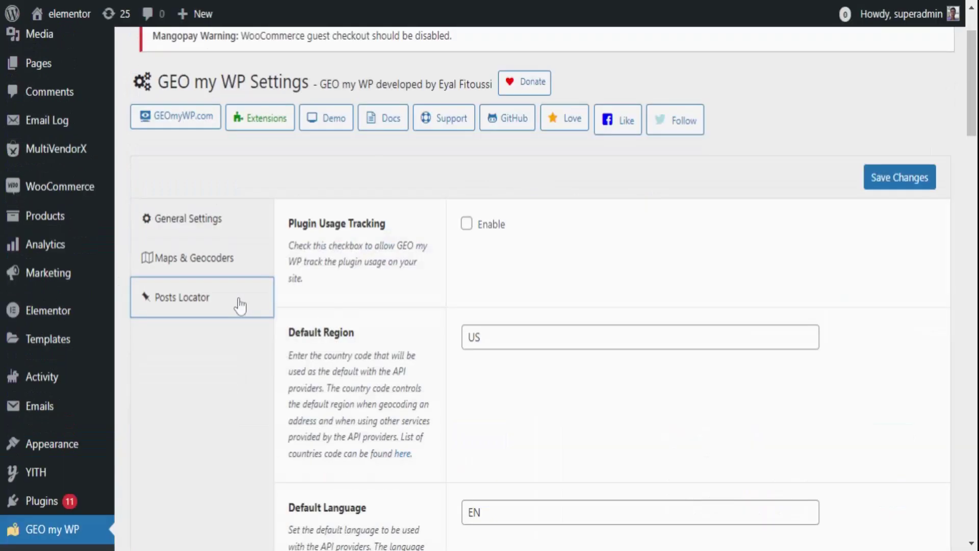
pyautogui.click(240, 306)
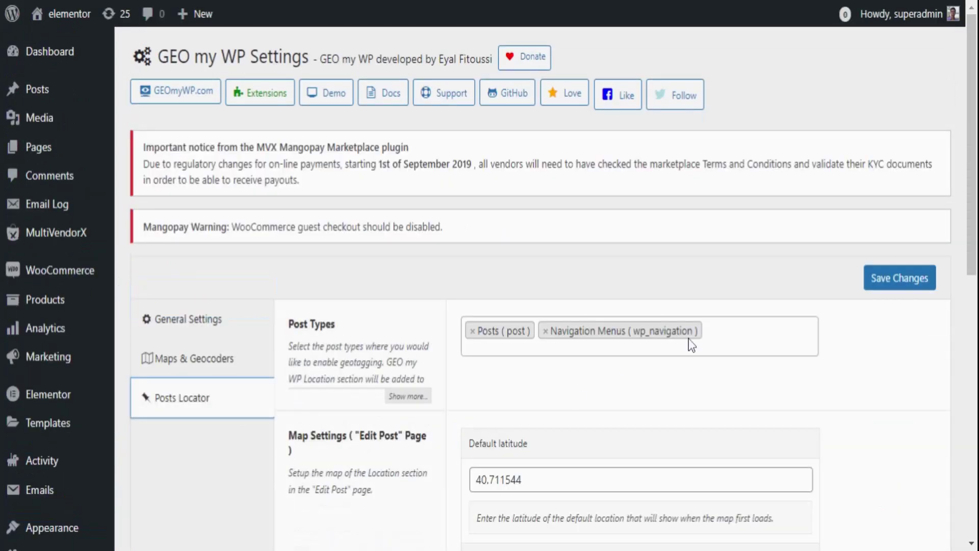
pyautogui.click(691, 344)
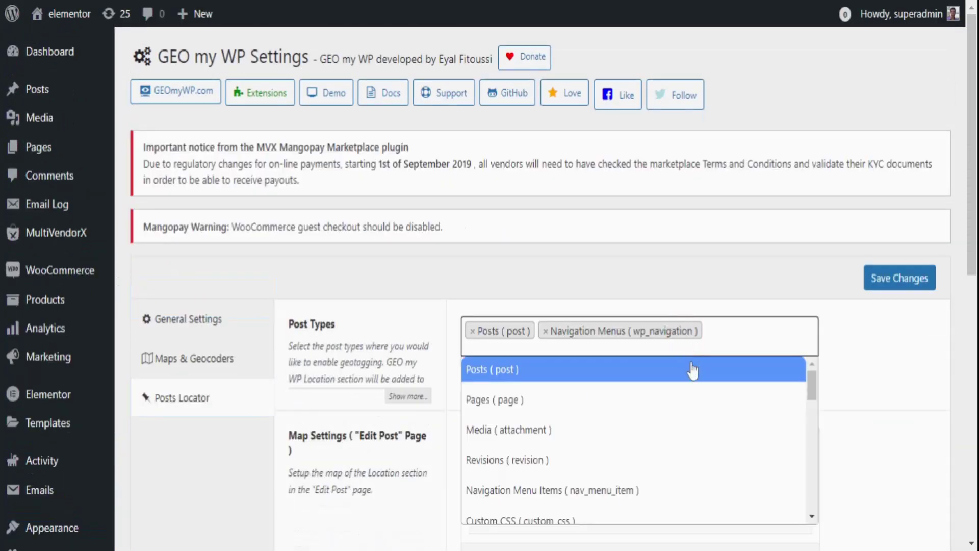
pyautogui.scroll(-2, 714, 413)
pyautogui.scroll(-3, 867, 370)
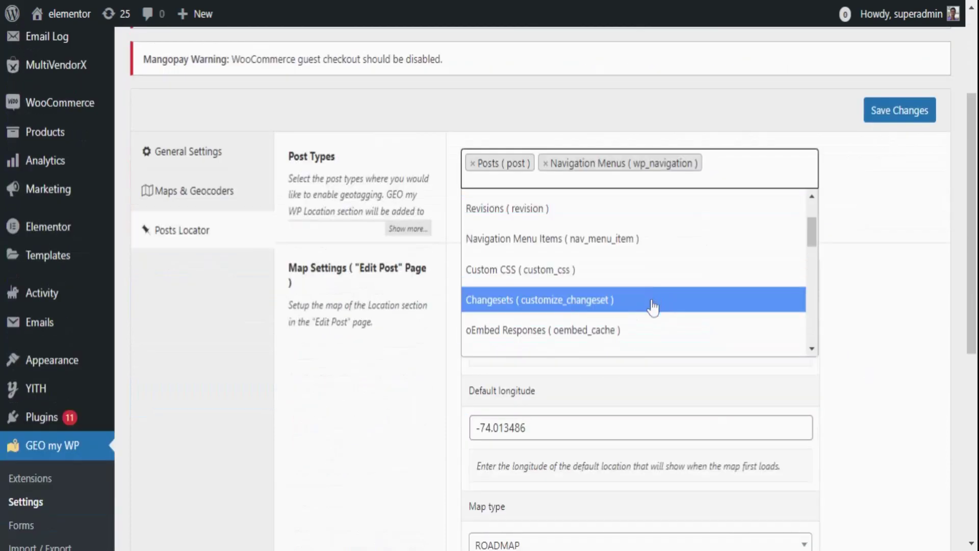
pyautogui.scroll(-3, 652, 304)
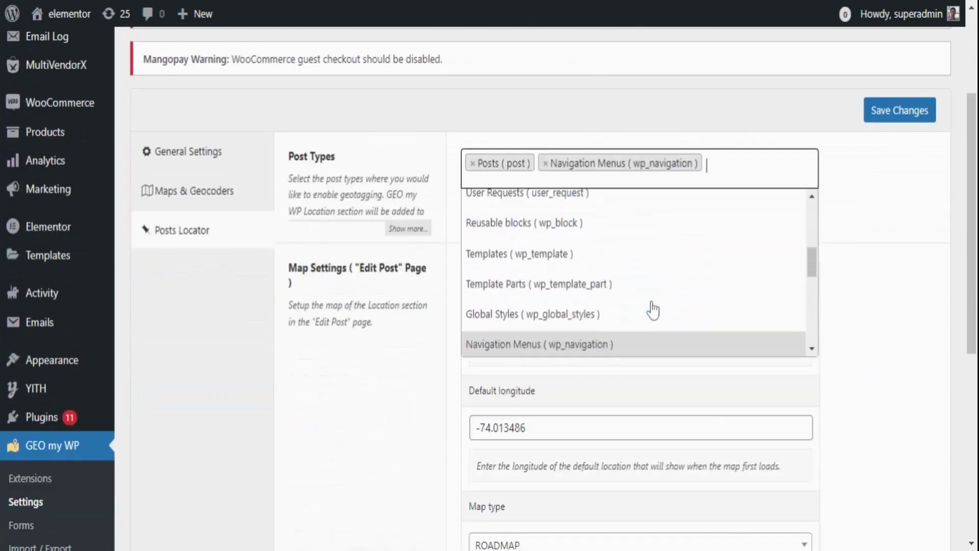
pyautogui.click(621, 316)
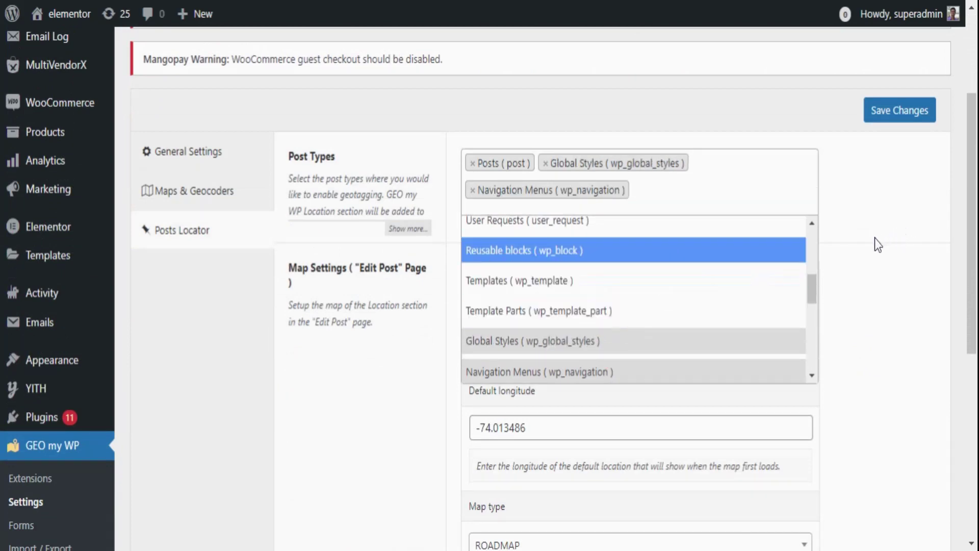
pyautogui.click(849, 259)
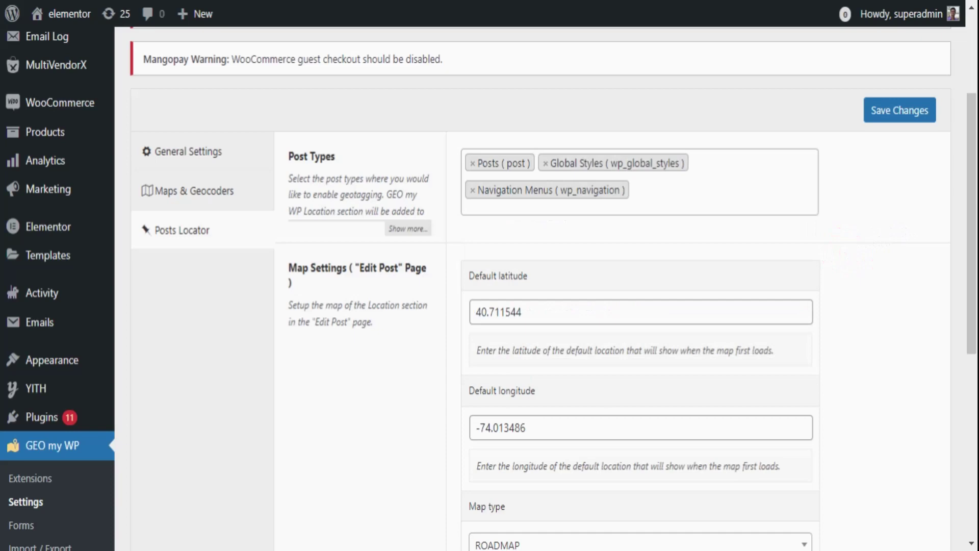
# - Save the Posts Locator settings with Save Changes
pyautogui.scroll(-6, 844, 258)
pyautogui.scroll(6, 847, 259)
pyautogui.scroll(-6, 847, 259)
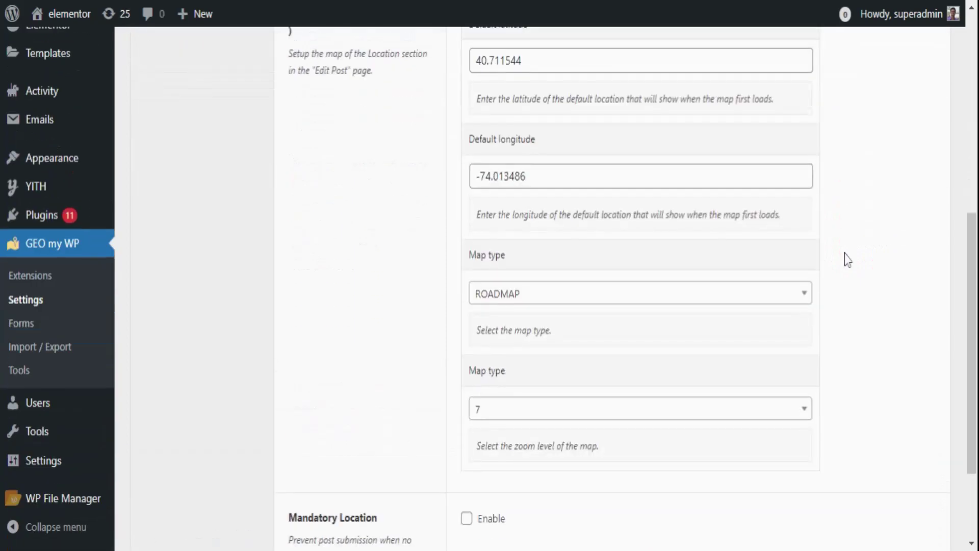
pyautogui.scroll(-1, 847, 259)
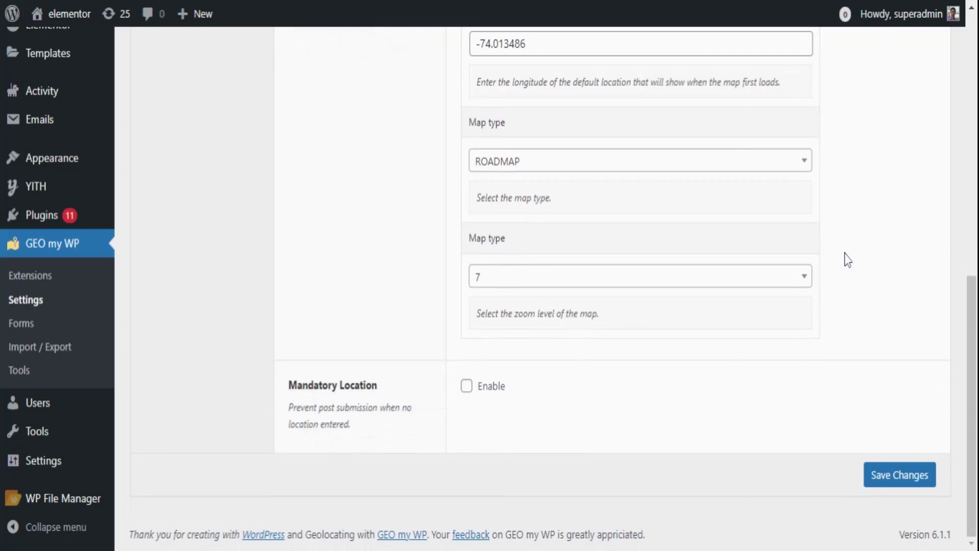
pyautogui.click(889, 476)
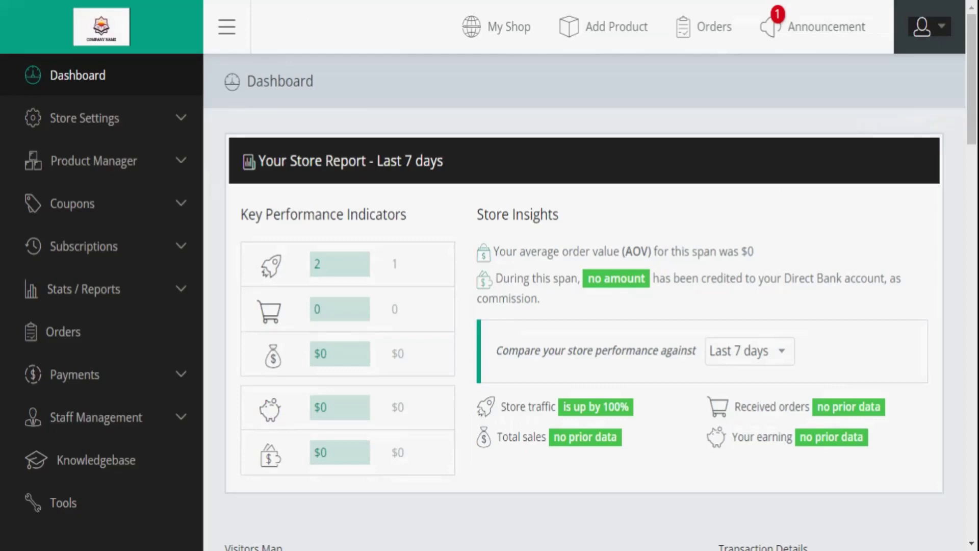
# - Go to Product Manager > Add Product in the vendor dashboard
pyautogui.click(93, 160)
pyautogui.click(131, 238)
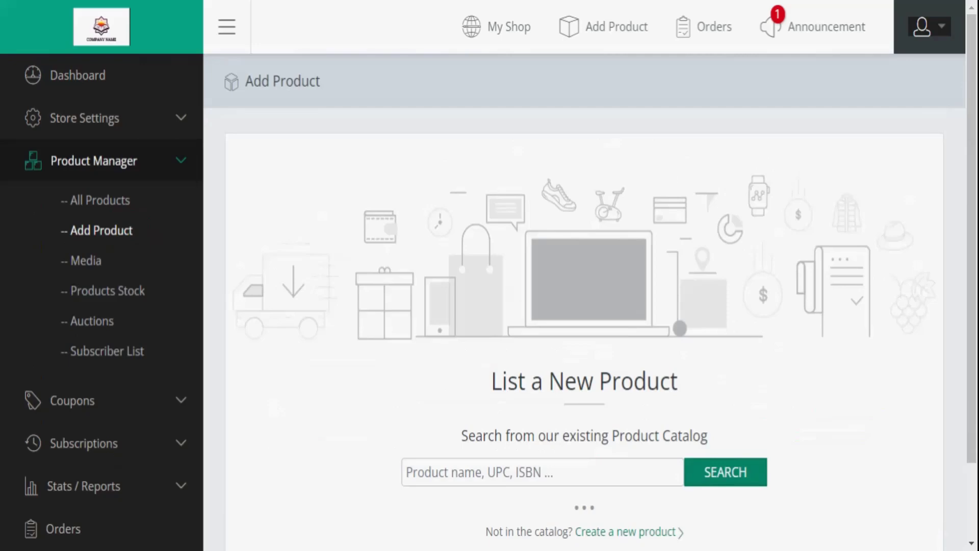
pyautogui.scroll(-2, 623, 448)
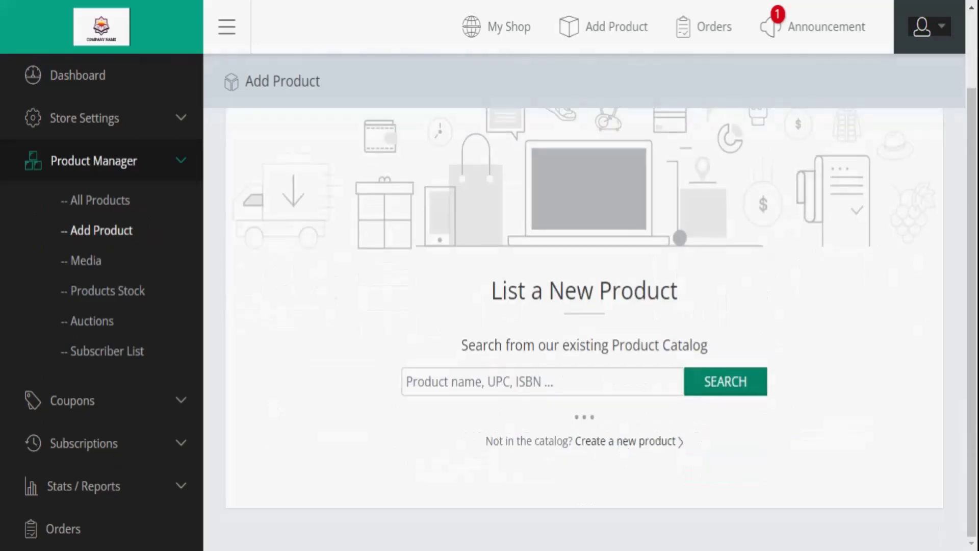
# - Create a new product and start its Location address with street 'MG'
pyautogui.click(625, 441)
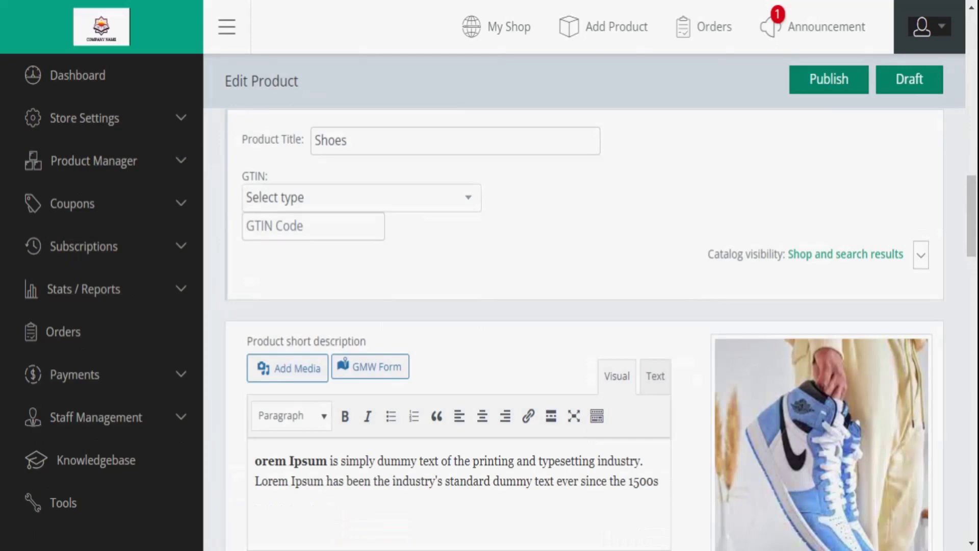
pyautogui.scroll(-20, 584, 329)
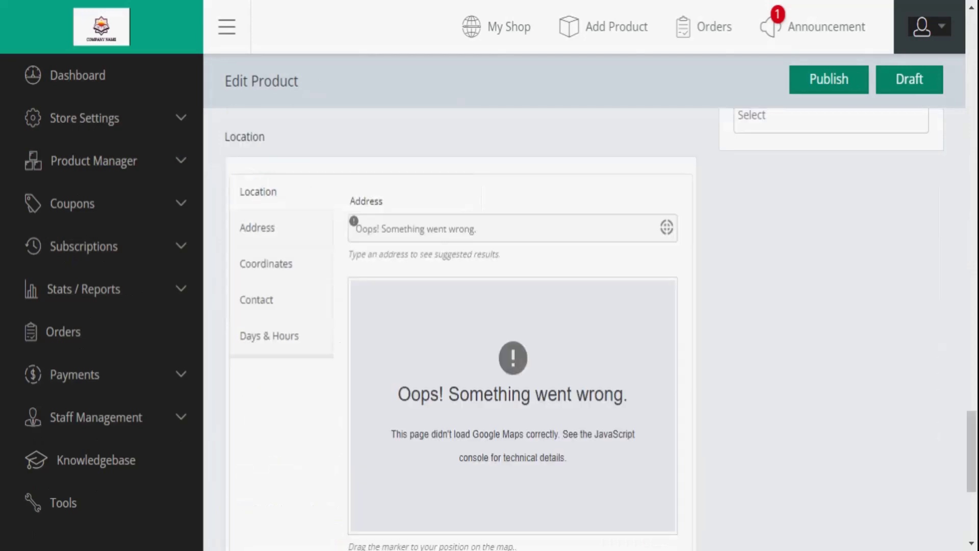
pyautogui.click(281, 229)
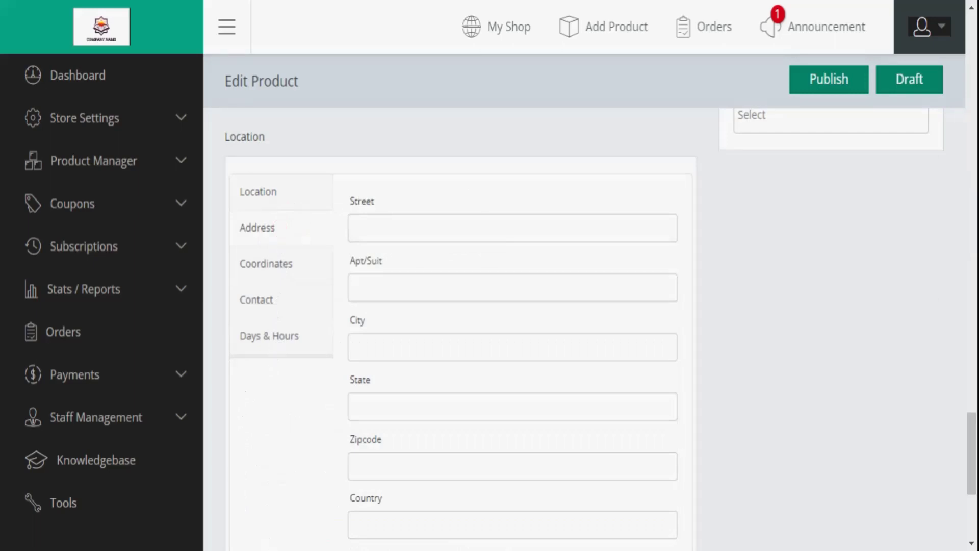
pyautogui.click(369, 226)
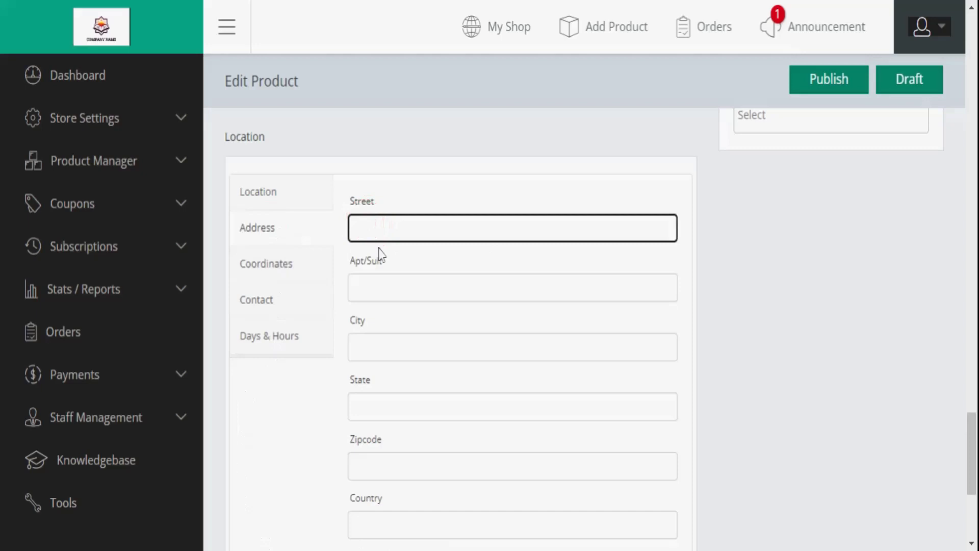
pyautogui.write('MG')
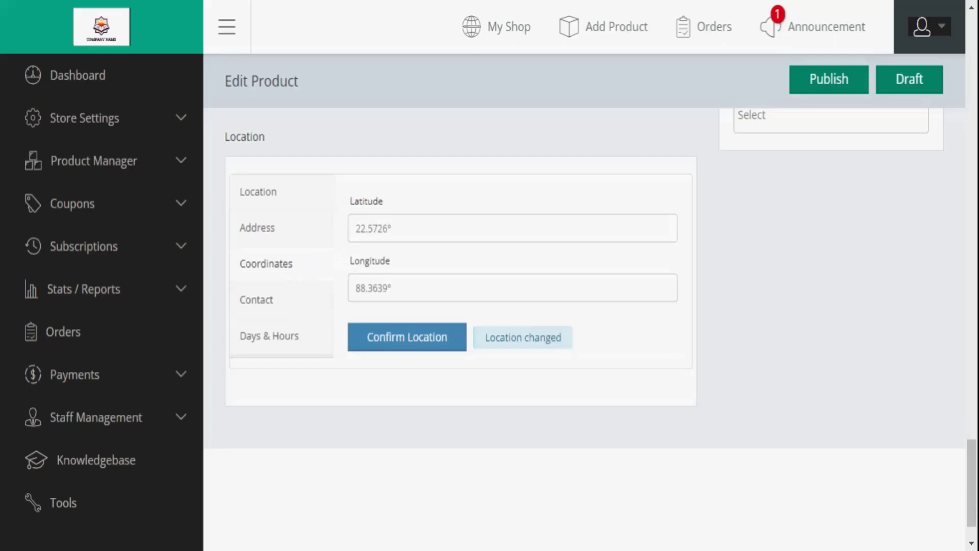
# - Edit the longitude field, then move through Contact to the Location's Days & Hours section
pyautogui.click(391, 288)
pyautogui.click(256, 299)
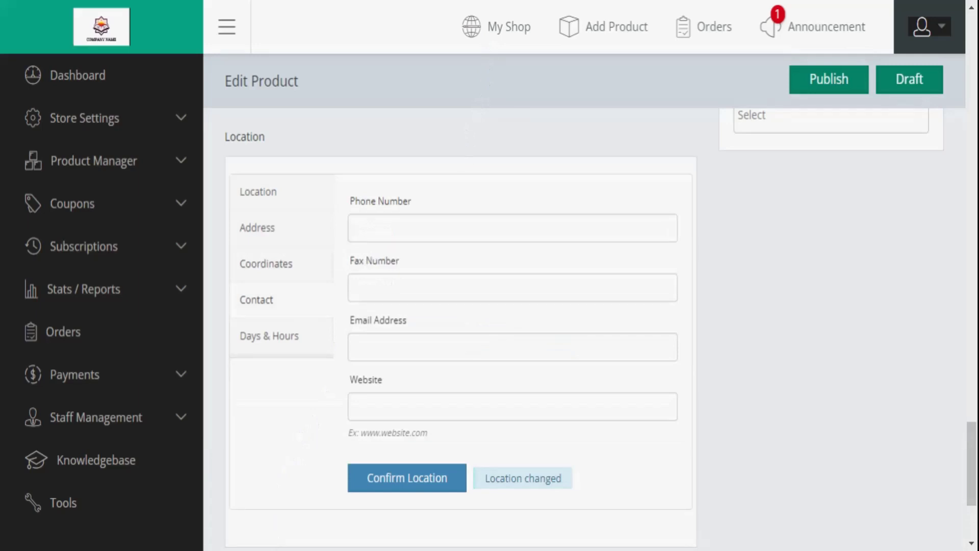
pyautogui.click(269, 335)
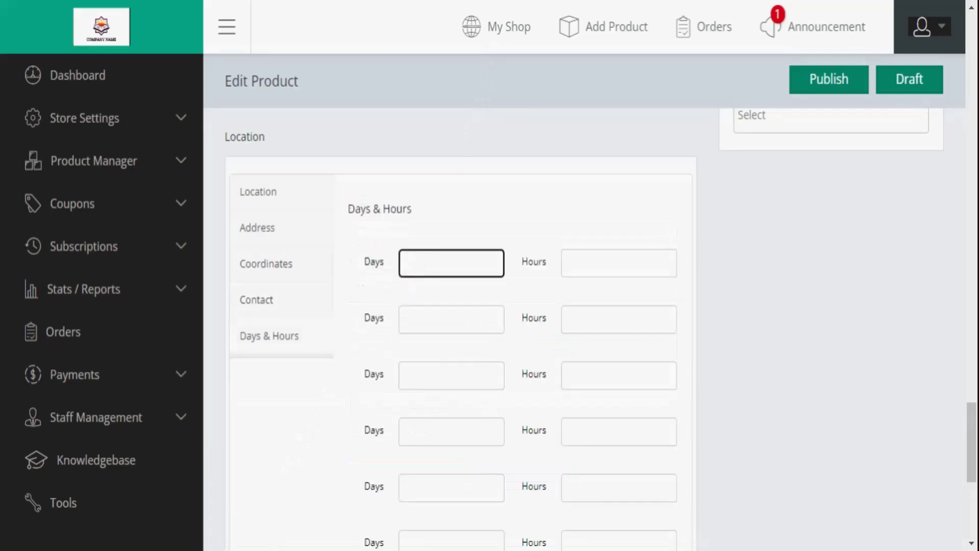